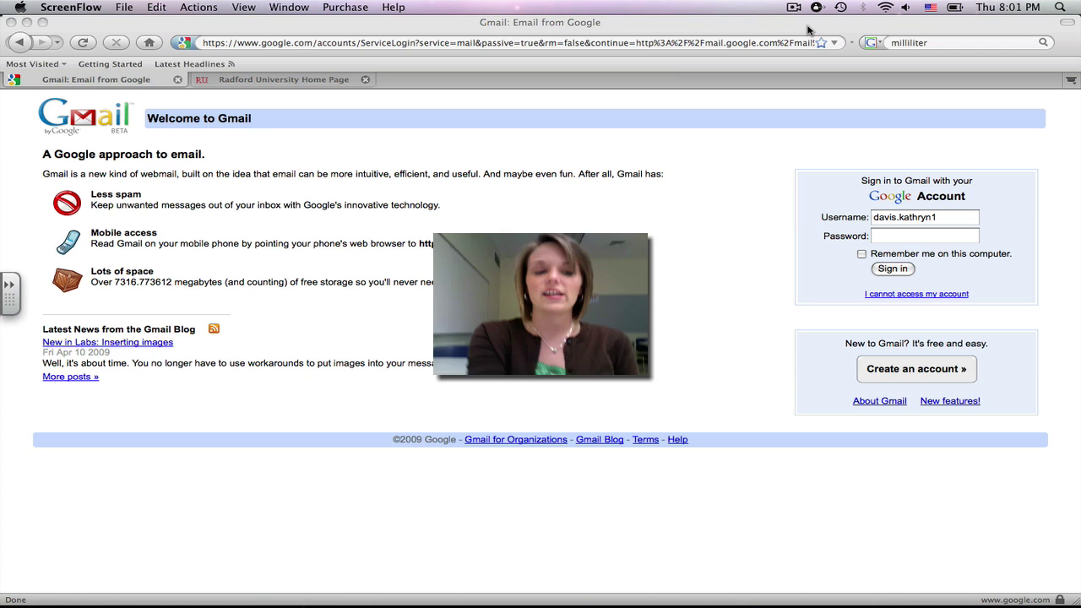
Enter the account password and sign in to reach the Google Docs document list.
click(933, 241)
click(933, 242)
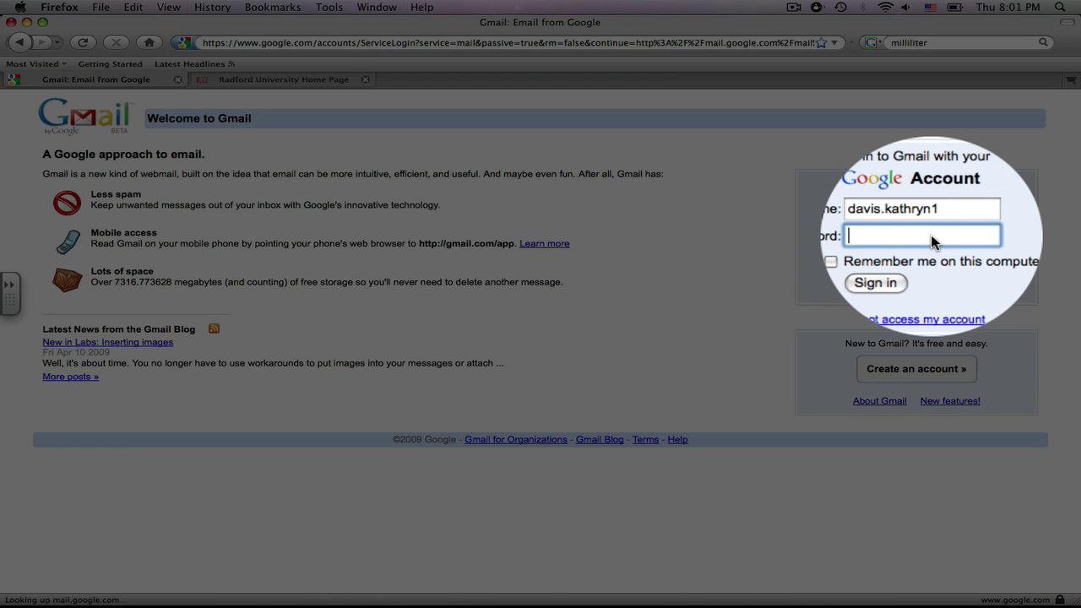
text(•••••••••)
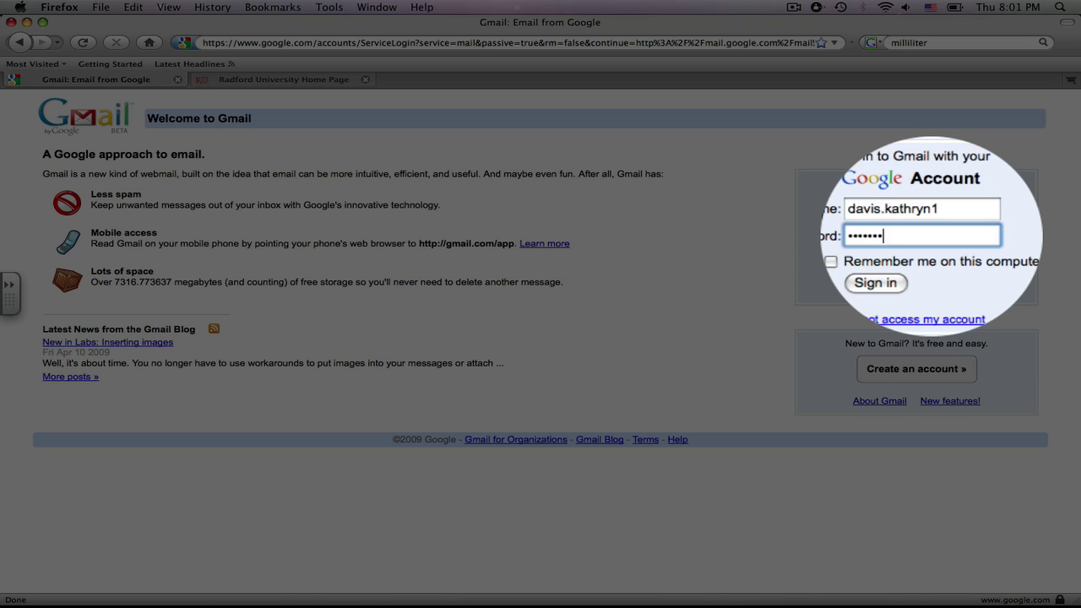
click(901, 270)
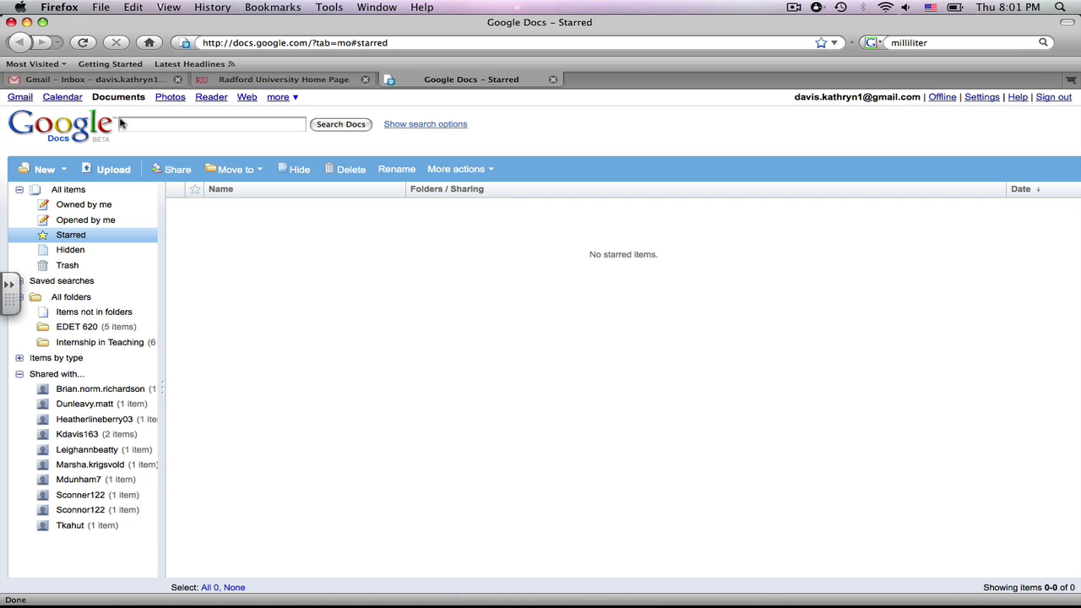
Show All items, search for 'L', and open Life Processes Test in its own tab.
click(71, 190)
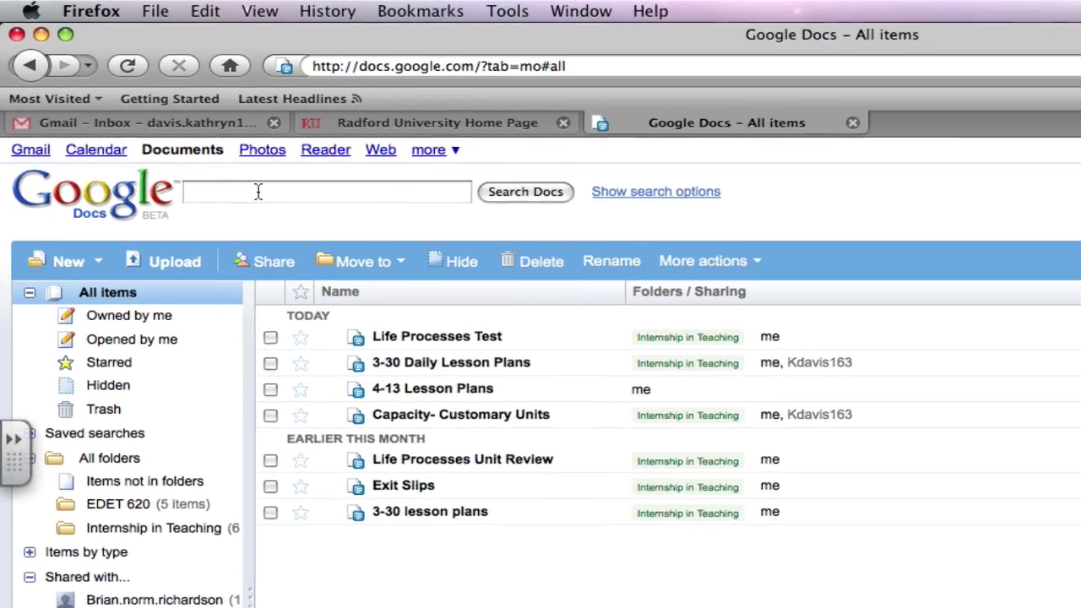
click(196, 147)
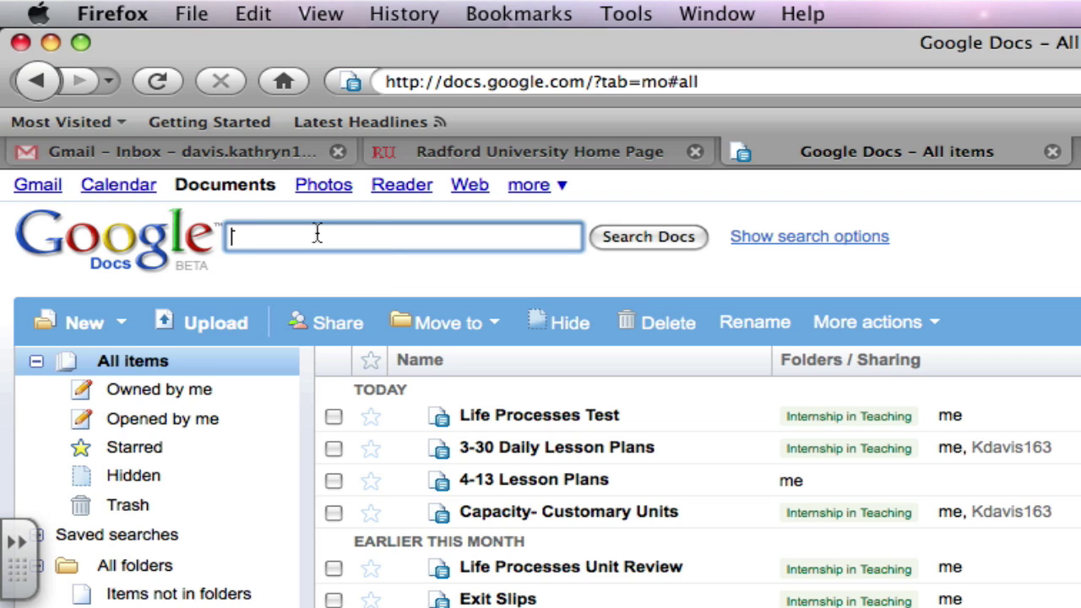
text(L)
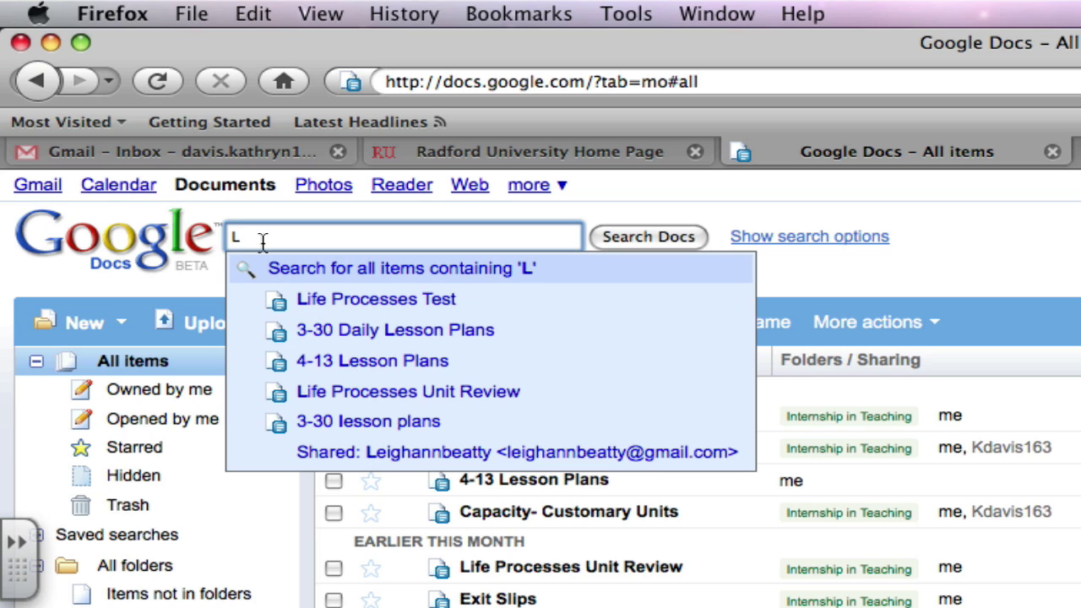
click(317, 307)
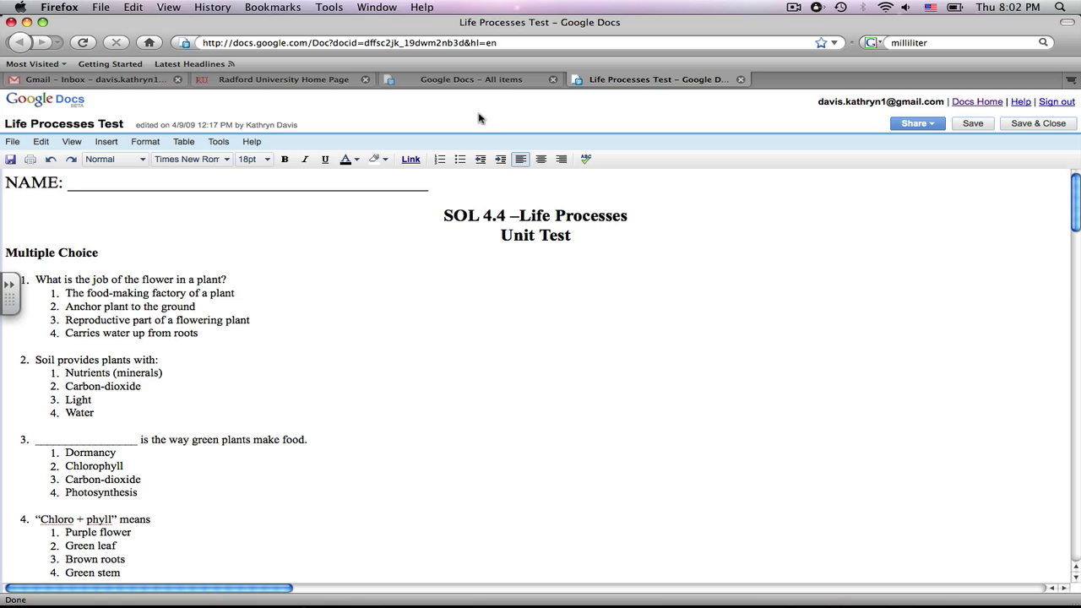
click(473, 85)
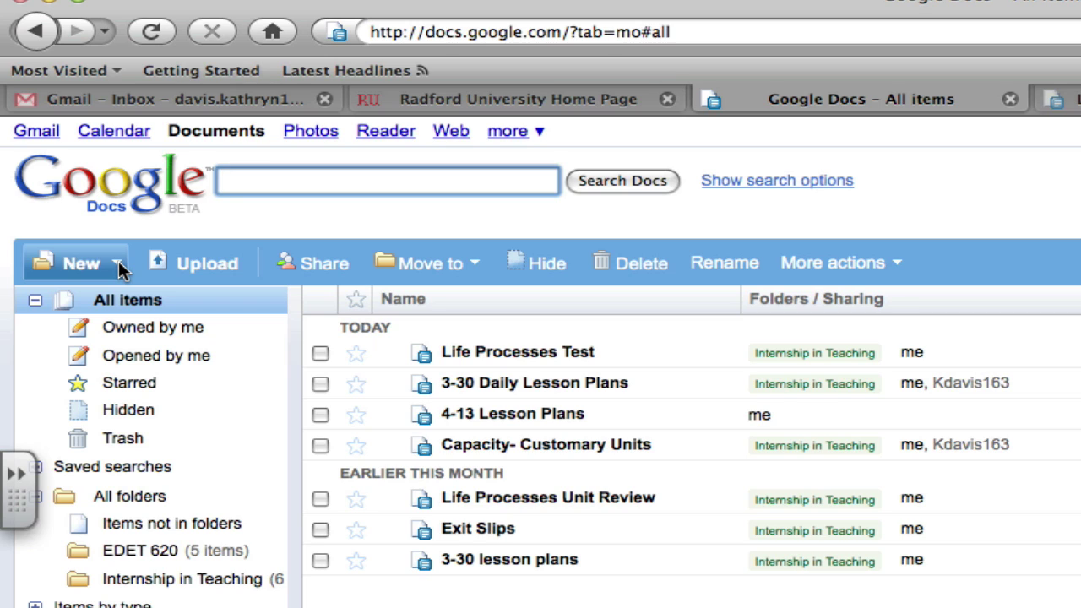
Open the New dropdown to view the options for creating new items.
click(120, 267)
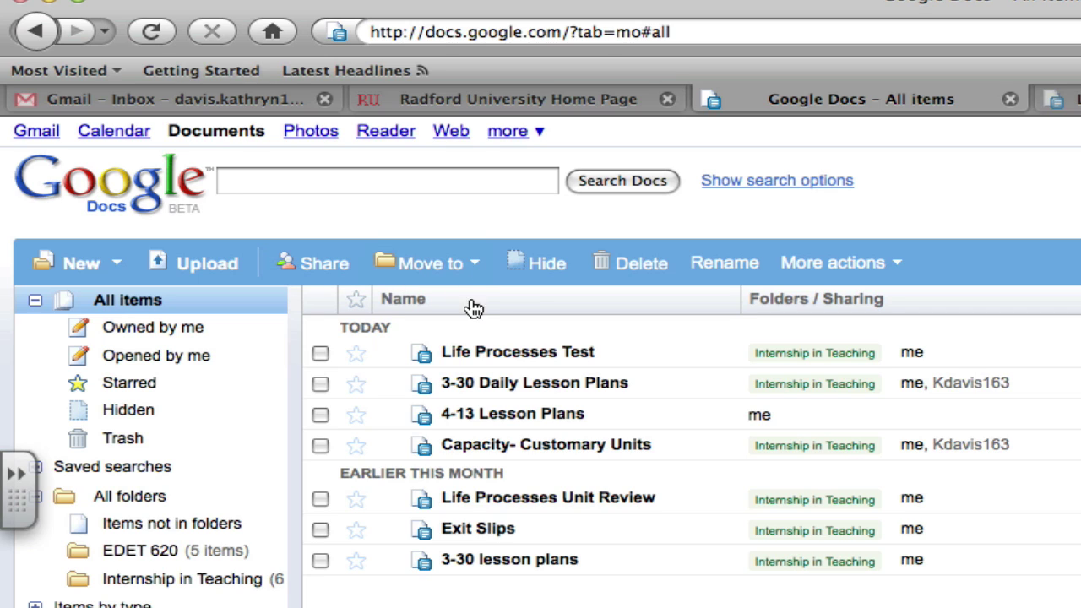
Move Life Processes Test into the Internship in Teaching folder, check the folder, then return home.
click(320, 353)
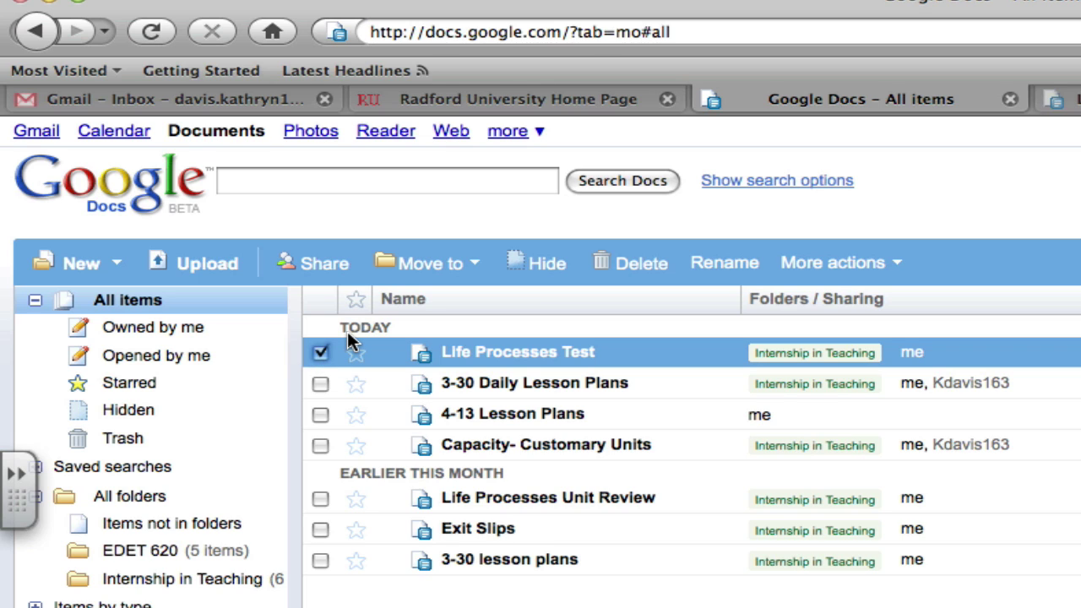
click(472, 265)
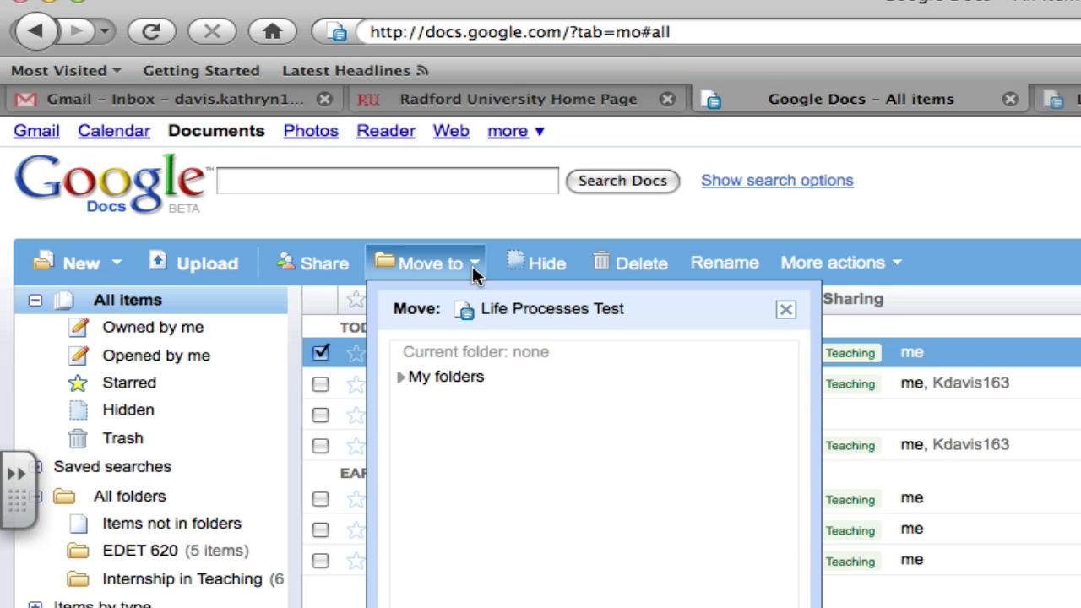
click(452, 378)
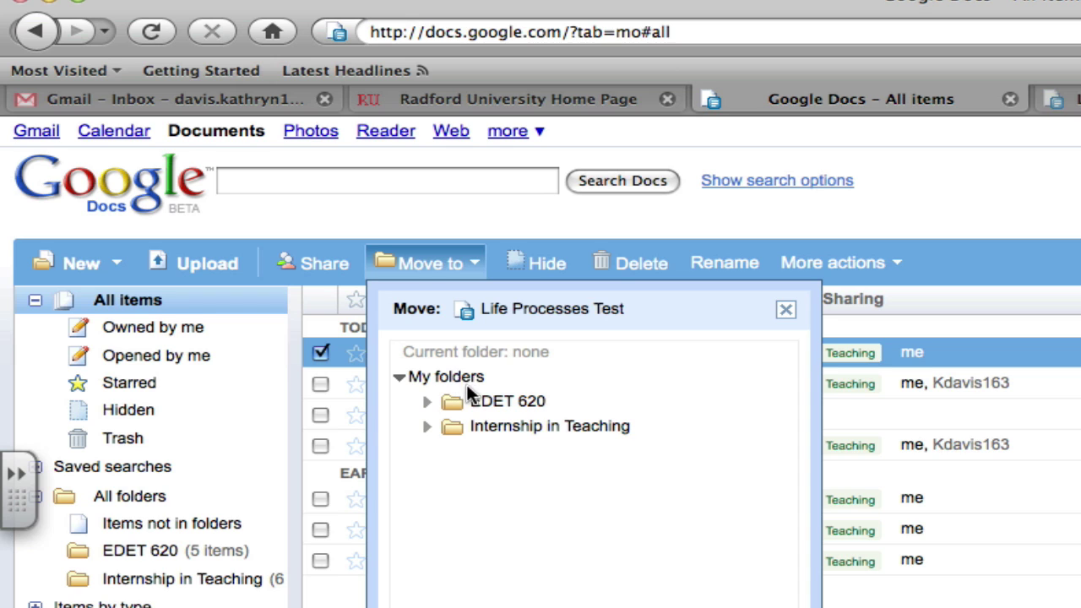
click(497, 429)
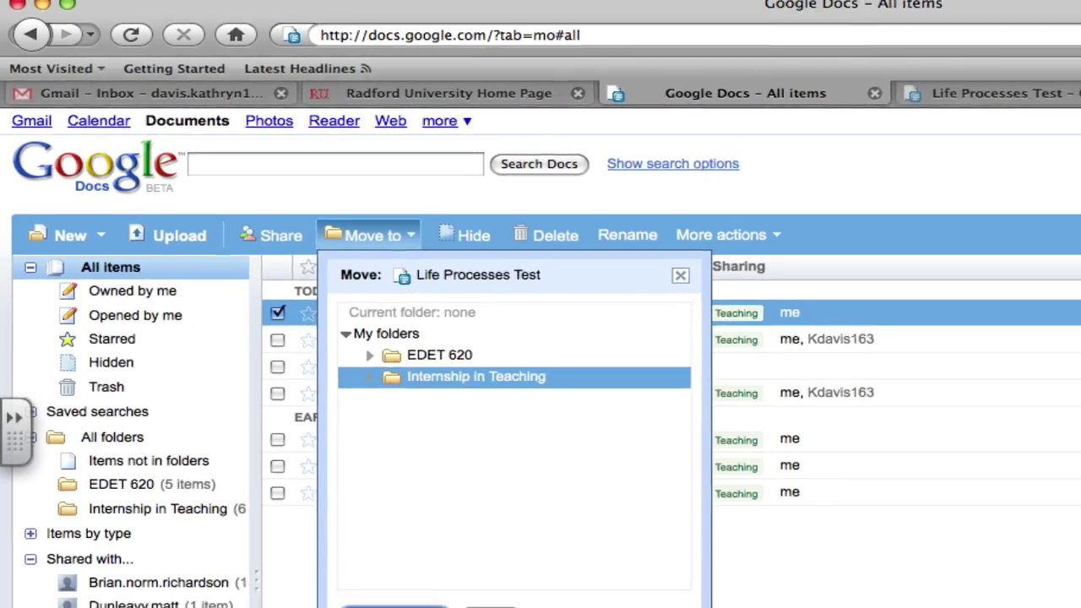
click(498, 607)
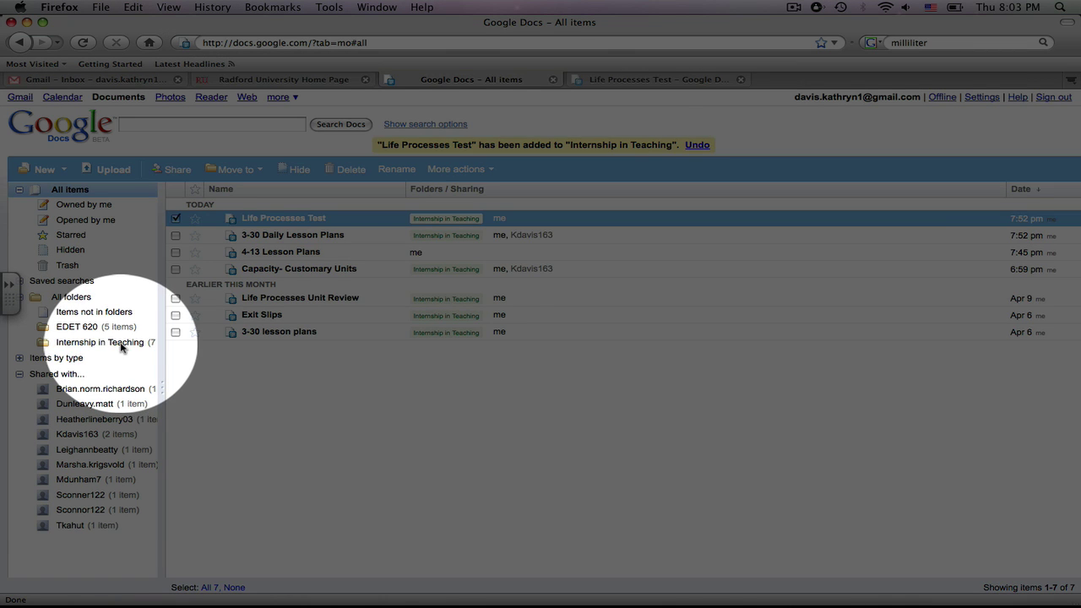
click(121, 344)
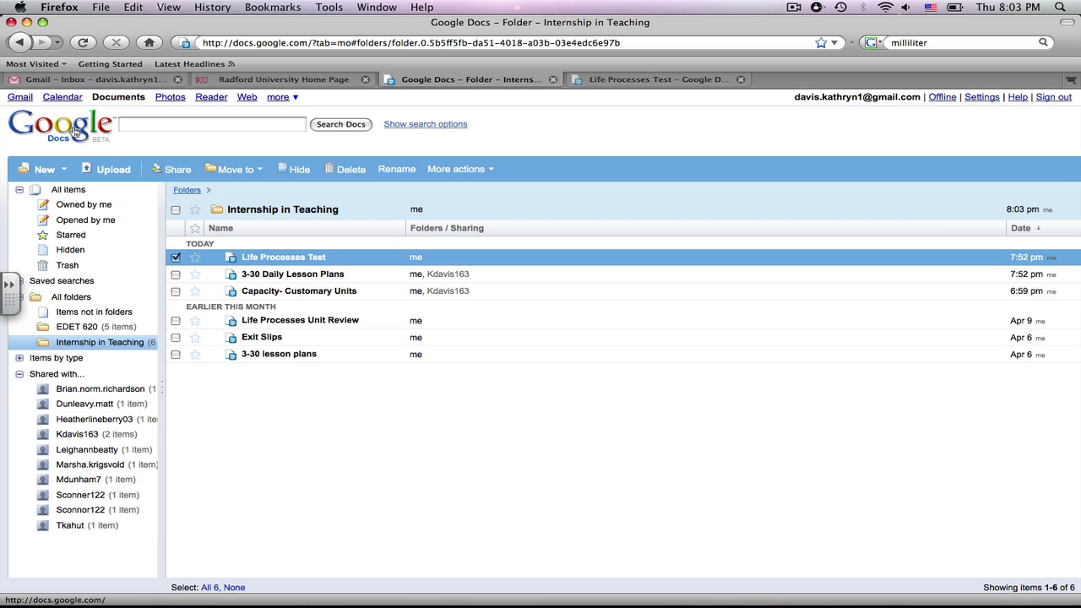
click(74, 132)
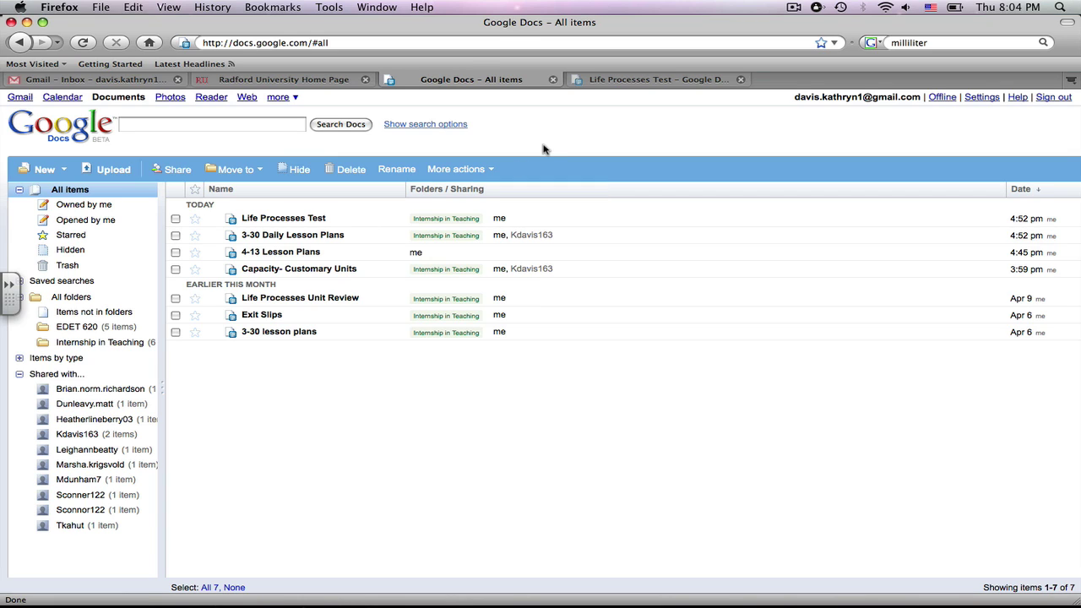
Hide Life Processes Test, then 3-30 Daily Lesson Plans and 4-13 Lesson Plans together.
click(175, 220)
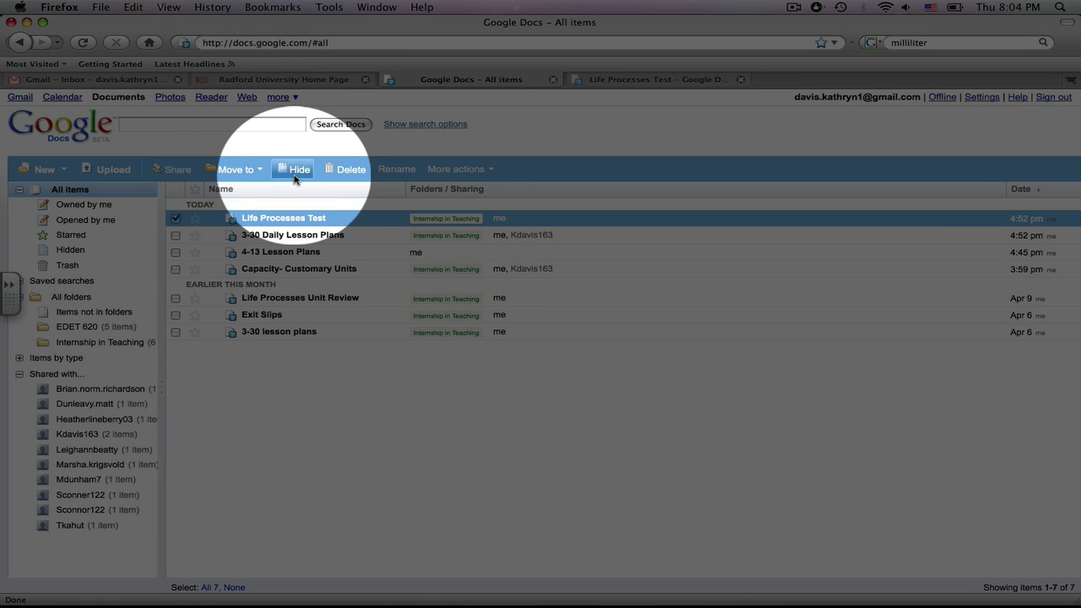
click(298, 172)
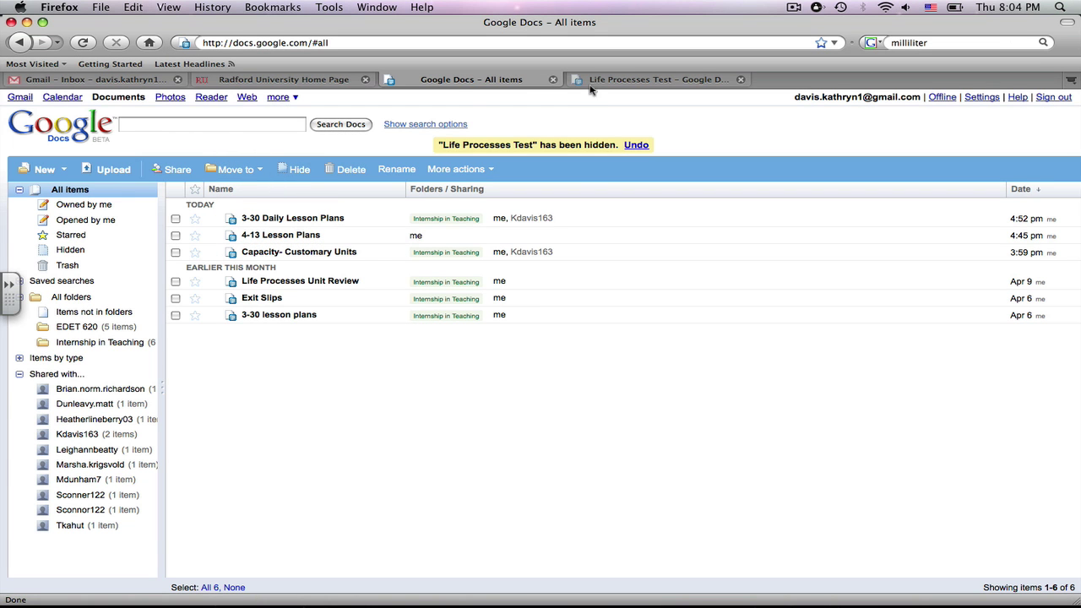
click(176, 219)
click(175, 236)
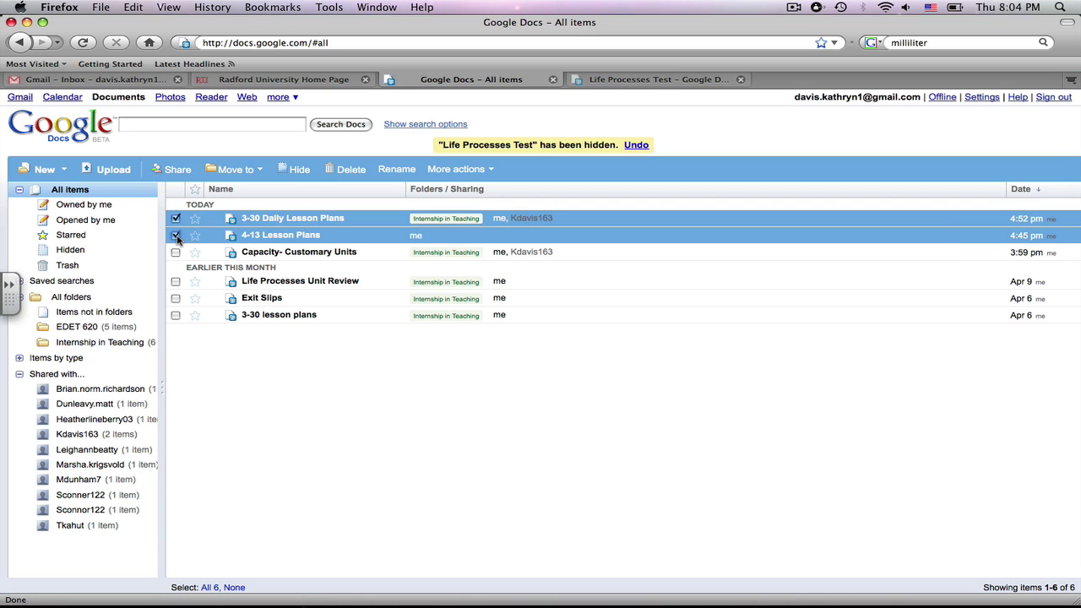
click(306, 174)
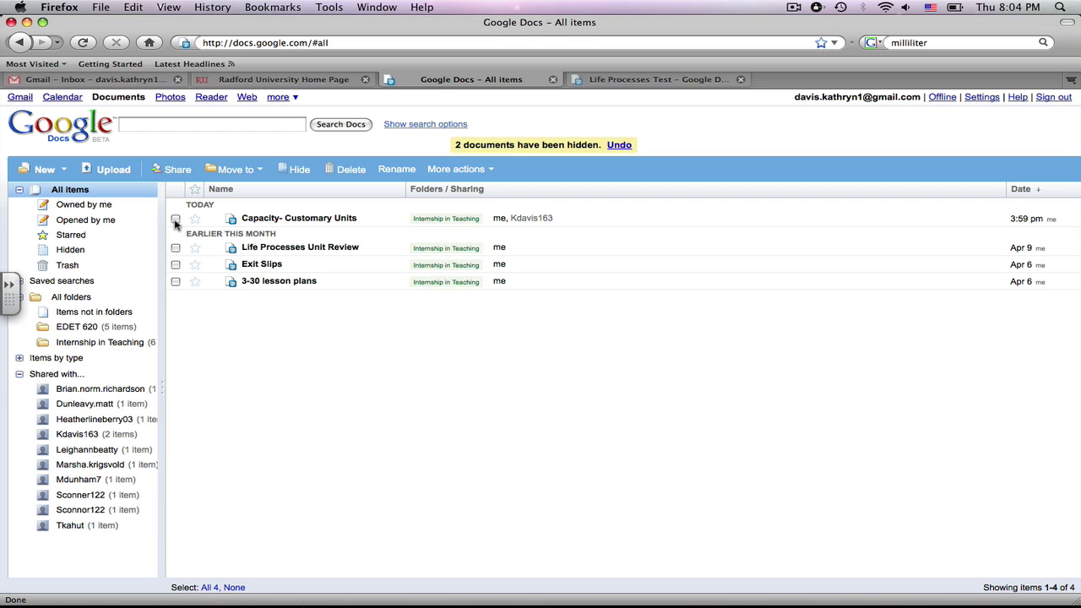
Delete Capacity- Customary Units, choosing Trash for everyone, and go back to All items.
click(176, 220)
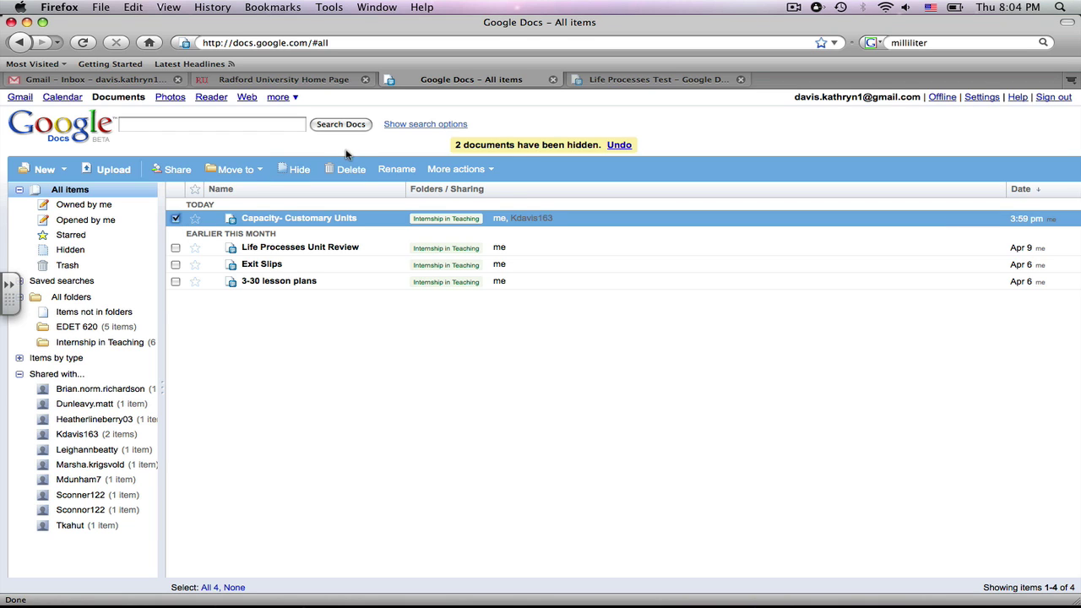
click(351, 170)
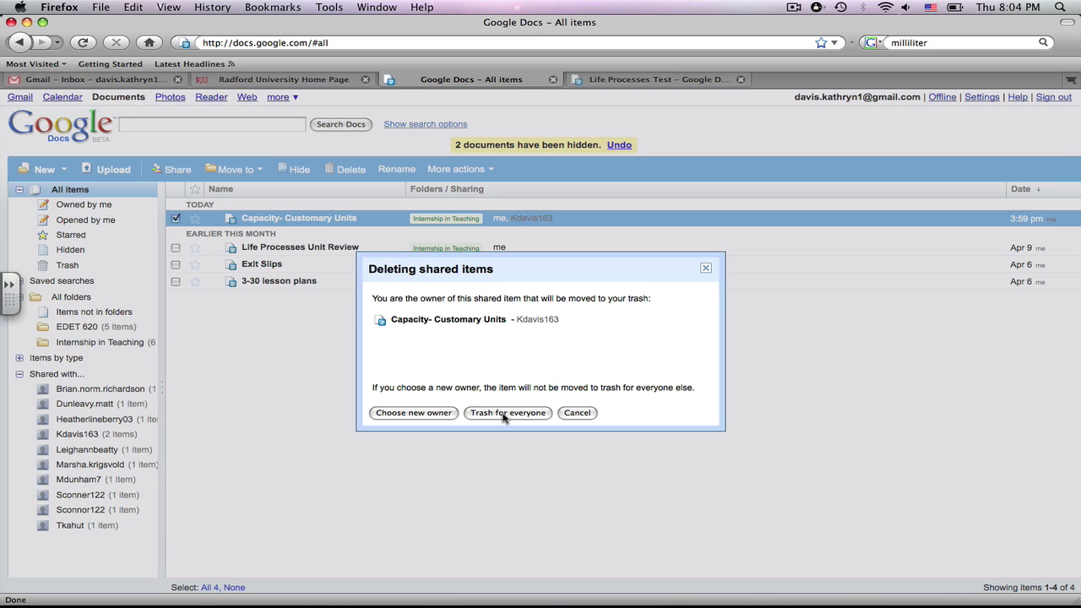
click(504, 413)
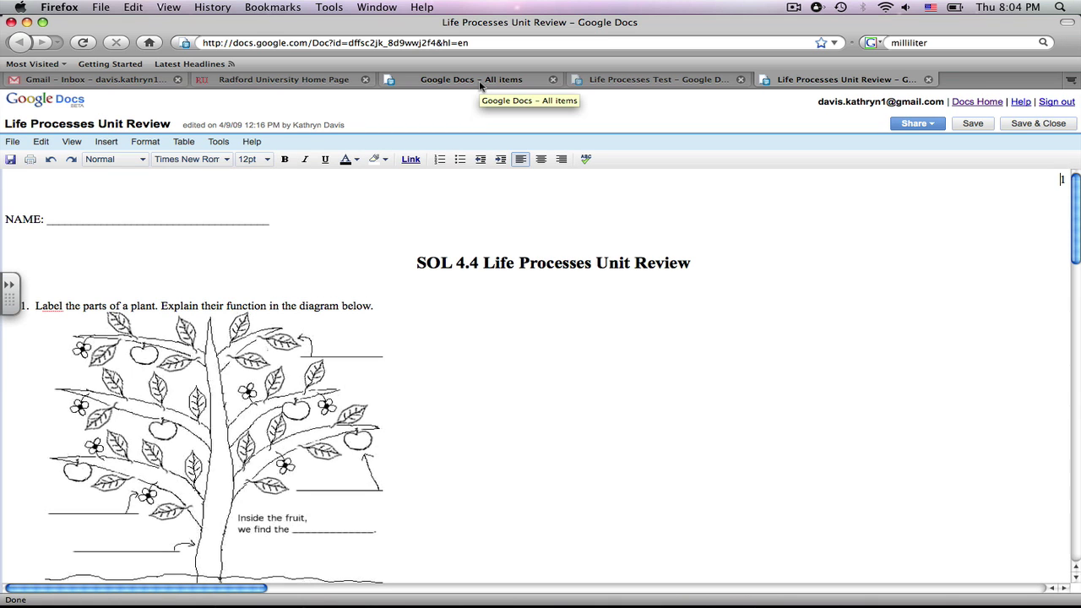
click(481, 83)
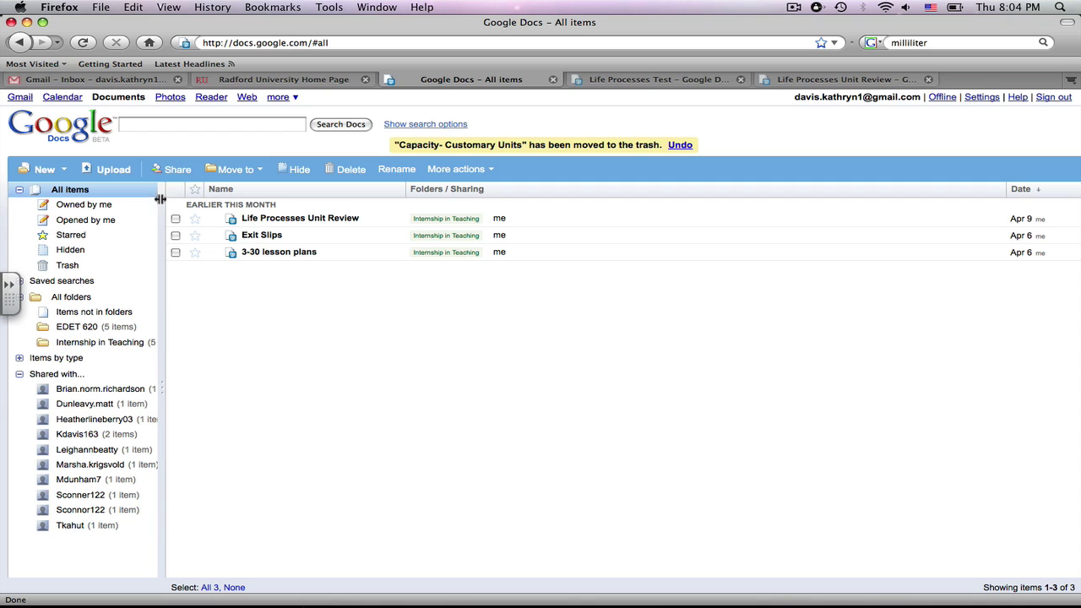
Rename the Life Processes Unit Review document to 'Life Processes Unit'.
click(51, 140)
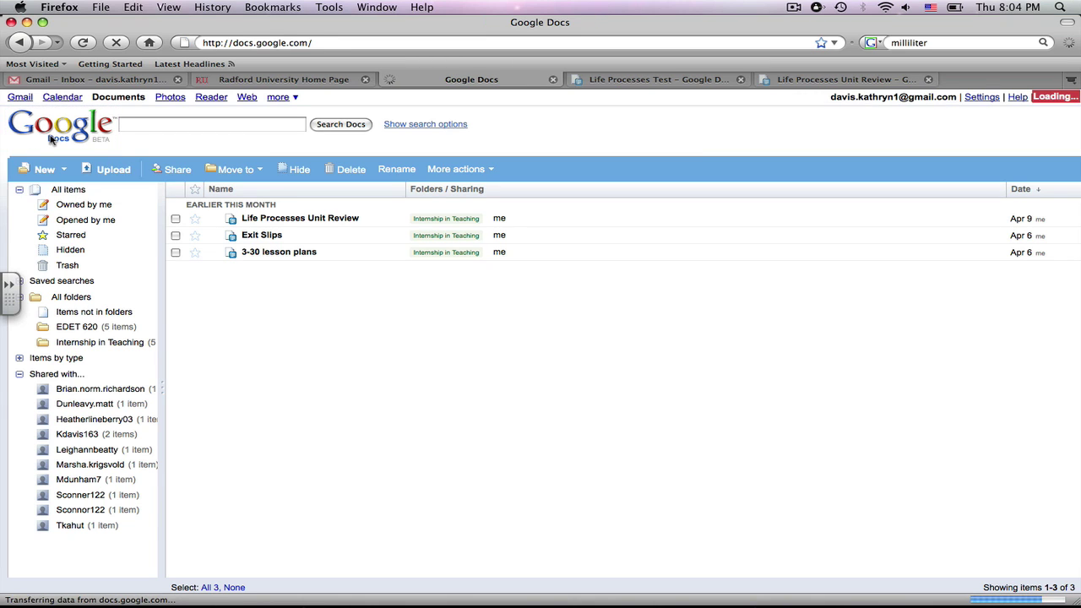
click(175, 219)
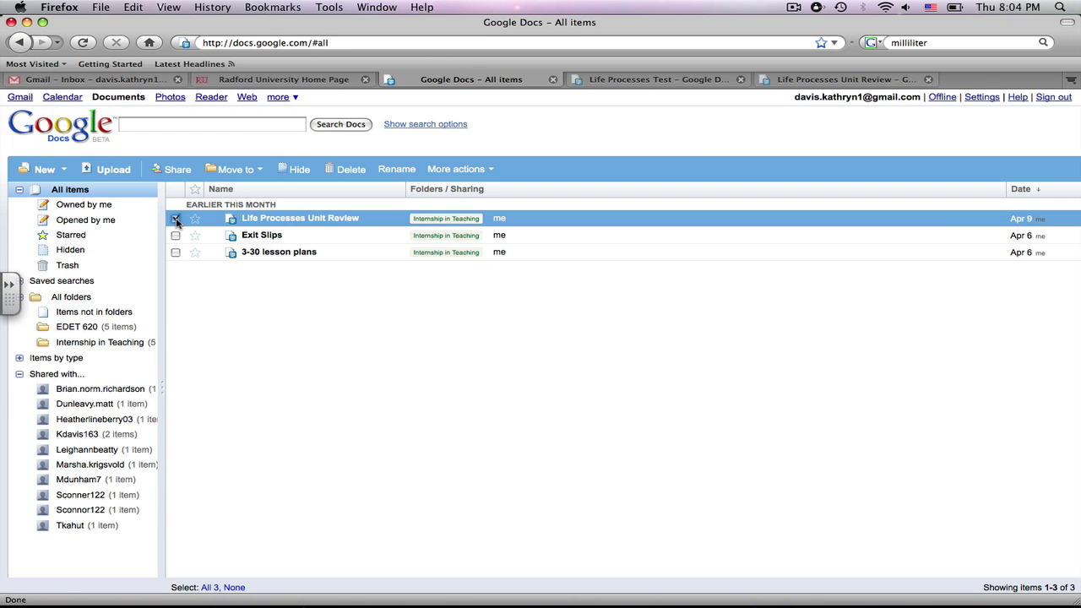
click(378, 170)
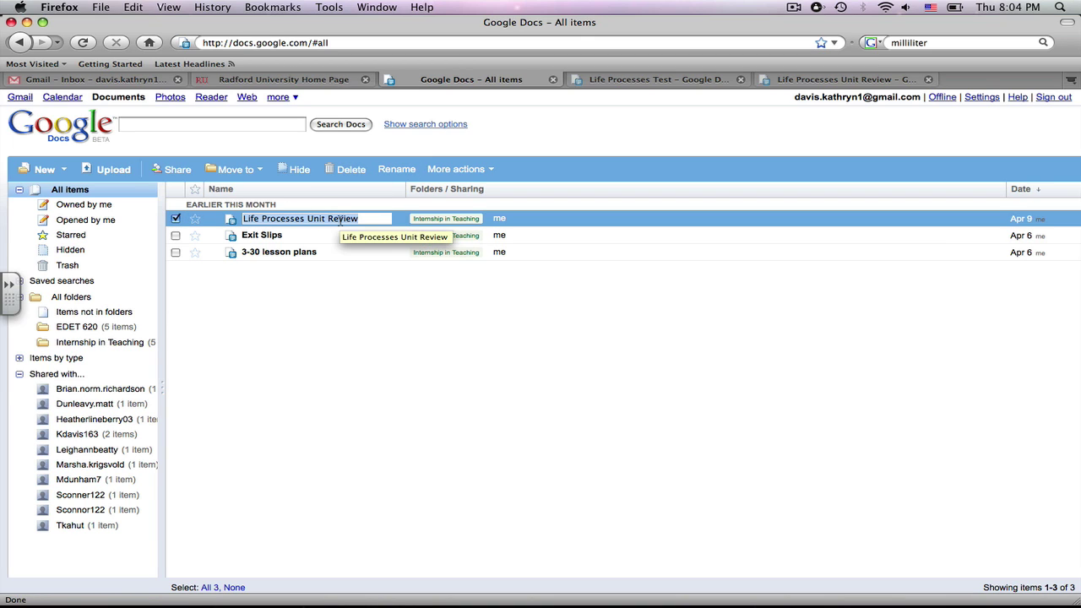
key(BackSpace)
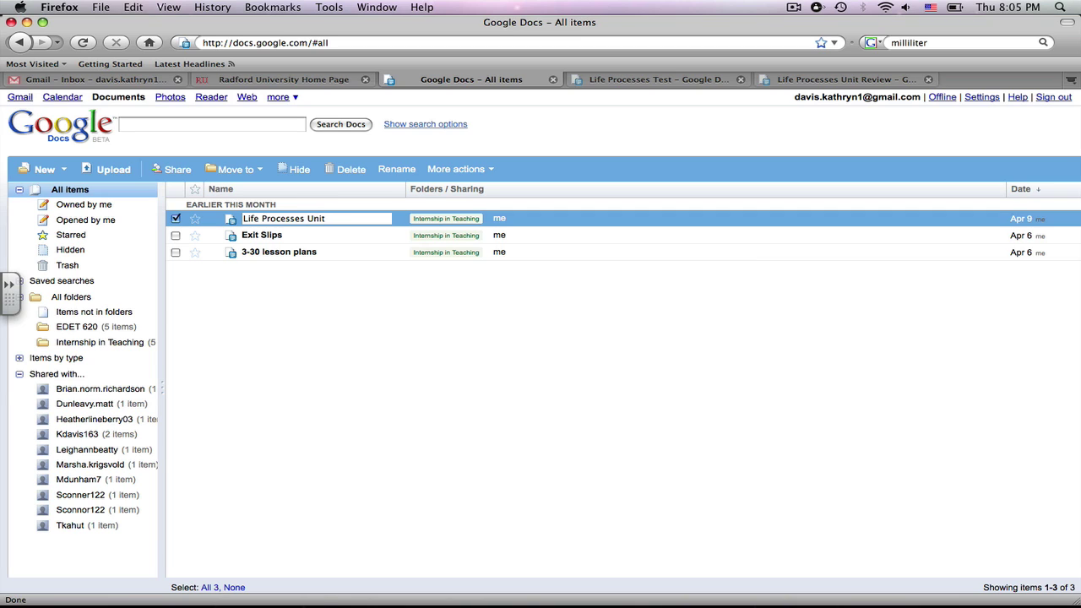
key(Return)
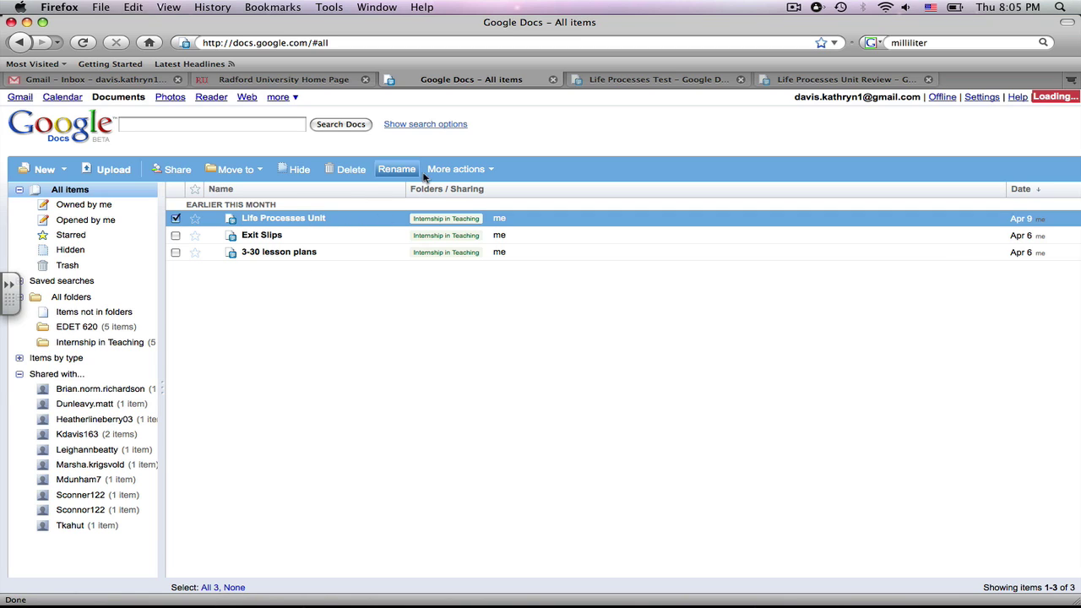
click(486, 173)
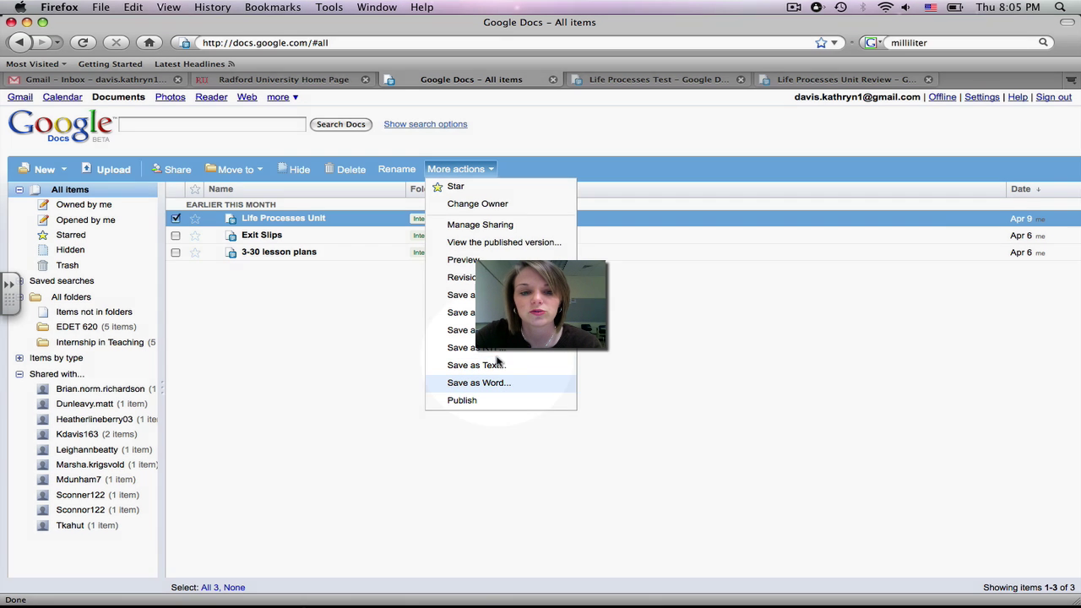
click(499, 383)
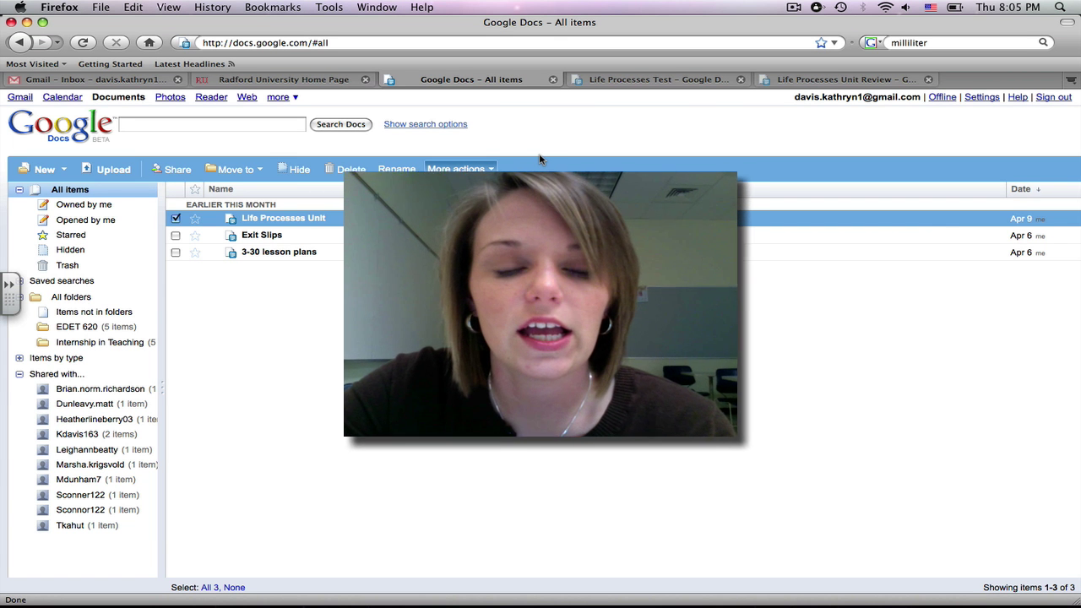